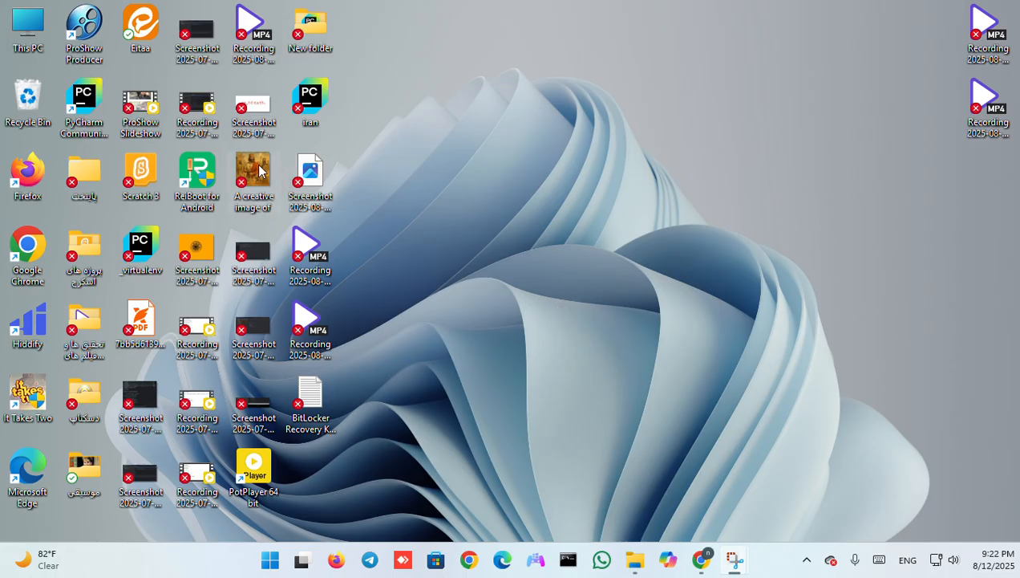
Refresh the desktop and open This PC in a maximized window to show the connected USB drive (K:).
{"action": "right_click", "coordinate": [496, 209]}
{"action": "left_click", "coordinate": [533, 273]}
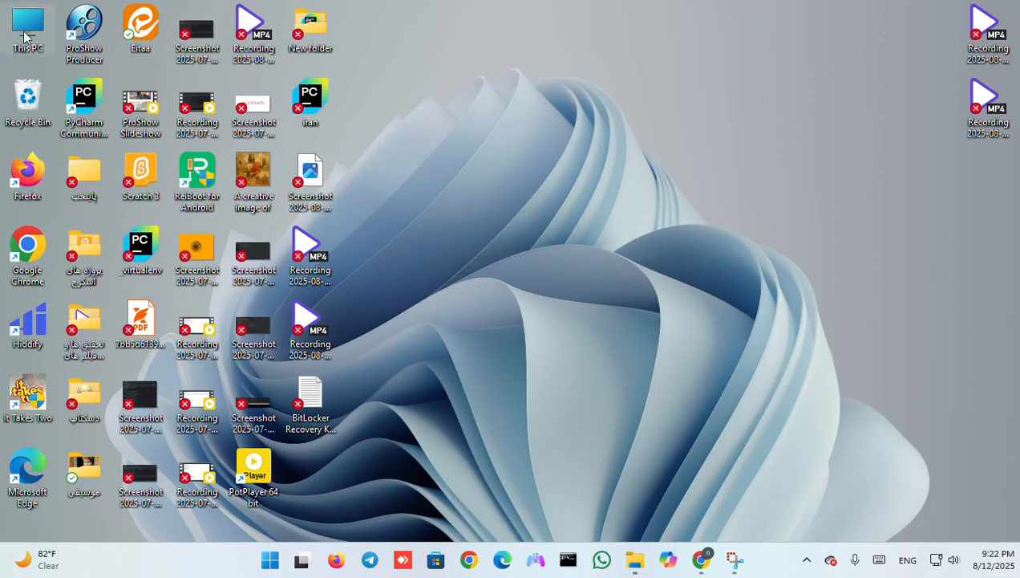
{"action": "double_click", "coordinate": [24, 34]}
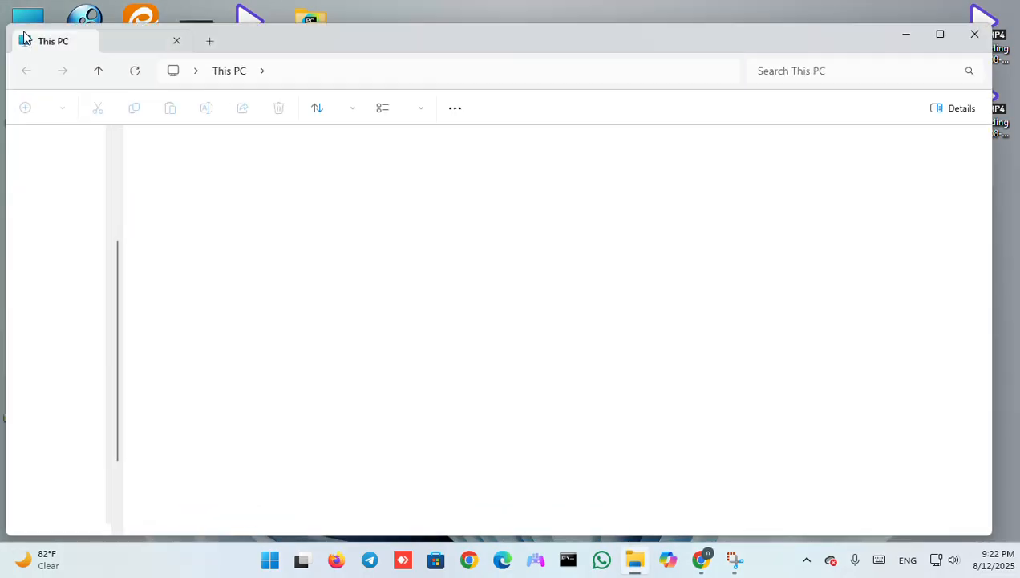
{"action": "left_click", "coordinate": [940, 35]}
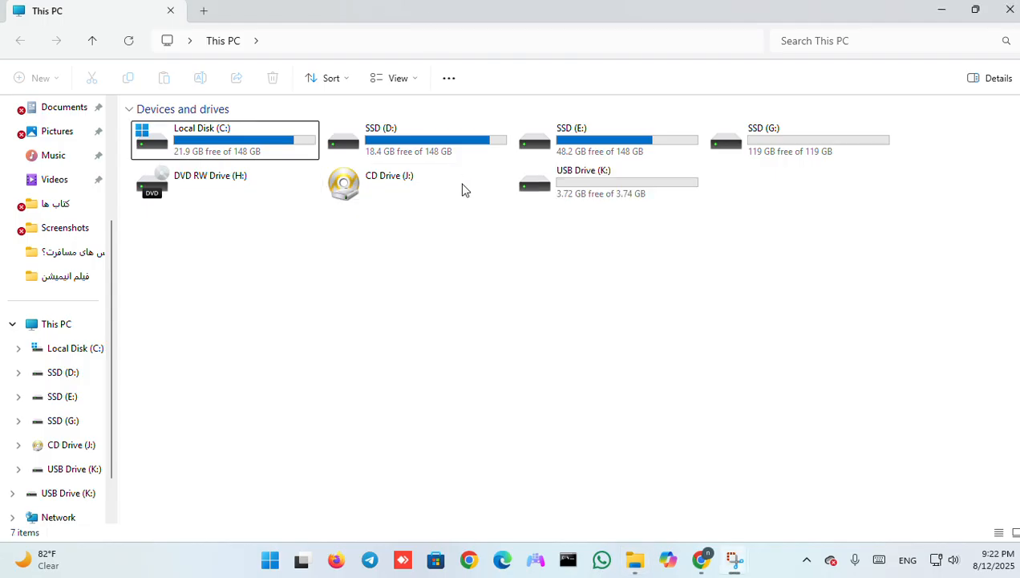
{"action": "left_click", "coordinate": [576, 191]}
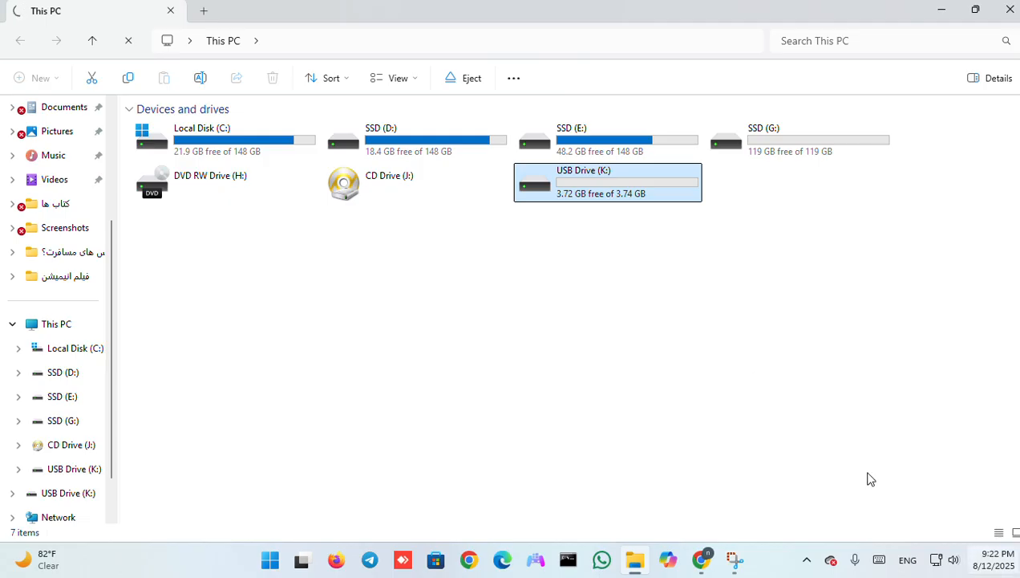
{"action": "left_click", "coordinate": [646, 277]}
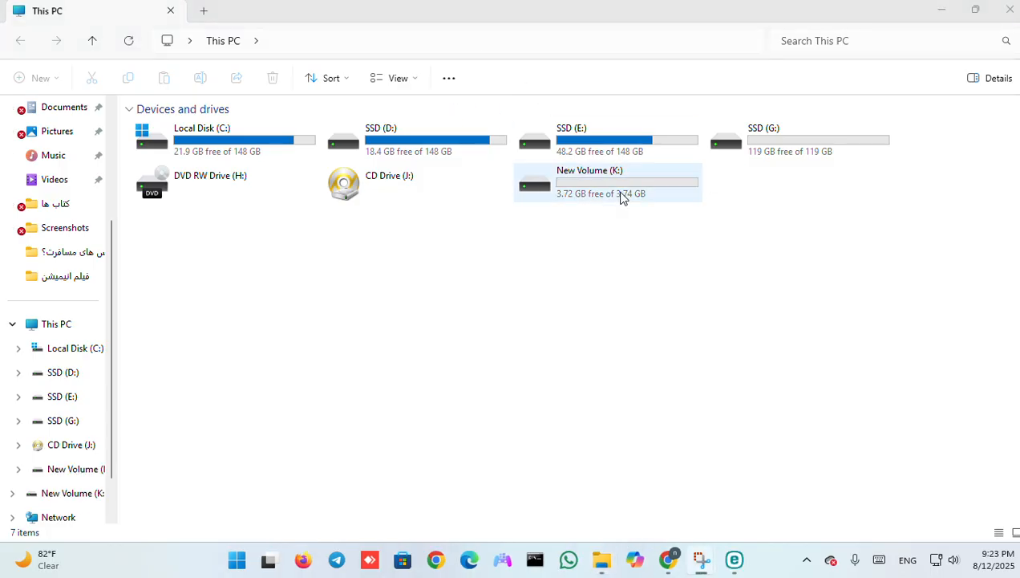
Turn on BitLocker for the New Volume (K:) drive.
{"action": "right_click", "coordinate": [620, 194]}
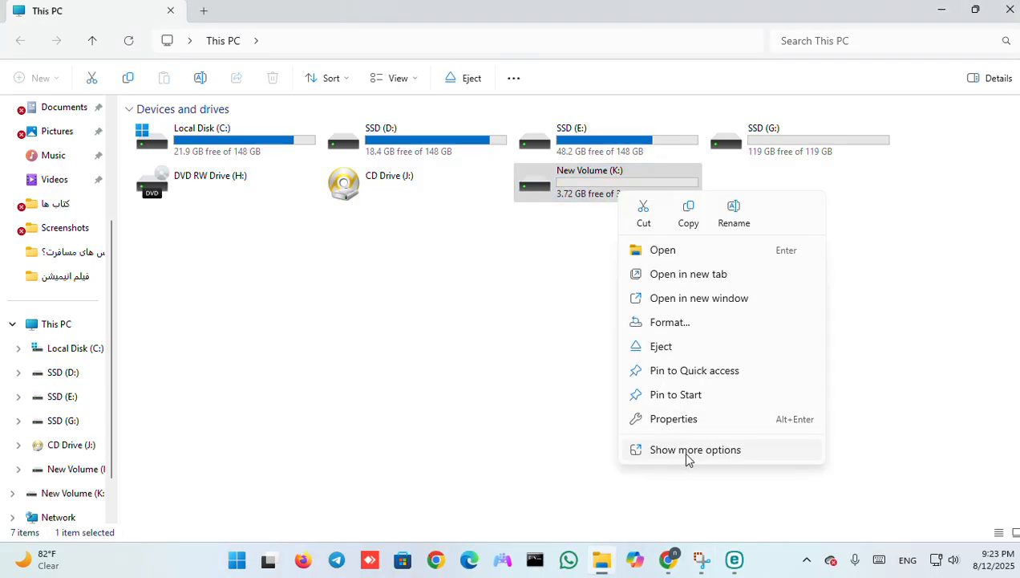
{"action": "left_click", "coordinate": [717, 452]}
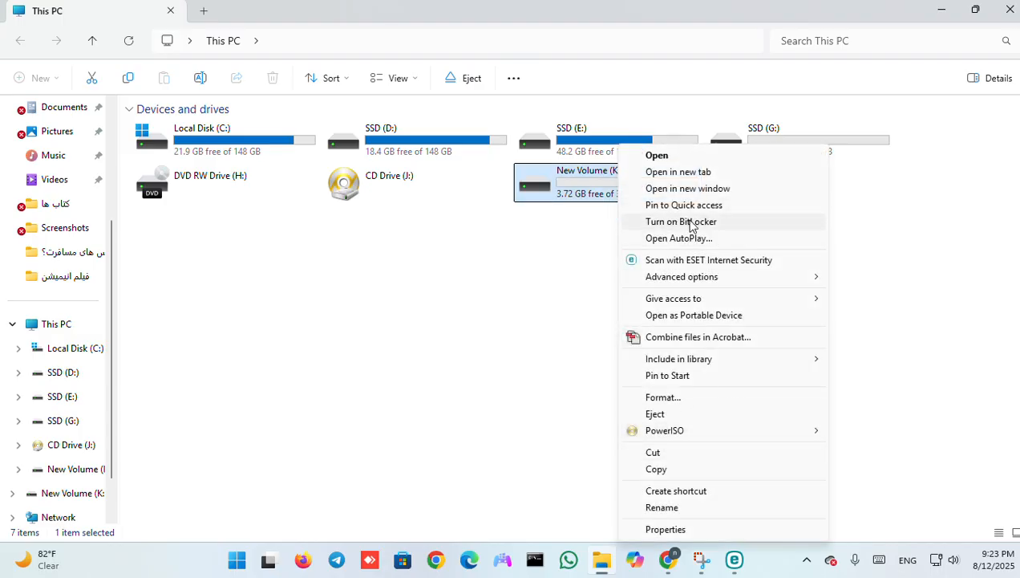
{"action": "left_click", "coordinate": [689, 223]}
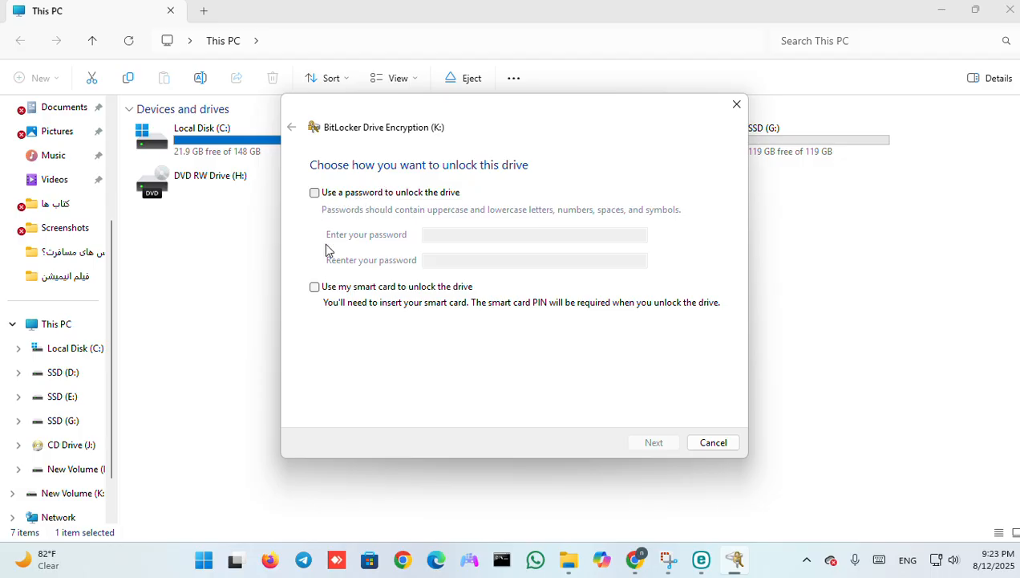
Choose unlocking drive K: with a password, enter and re-enter the drive password, and continue.
{"action": "left_click", "coordinate": [340, 192]}
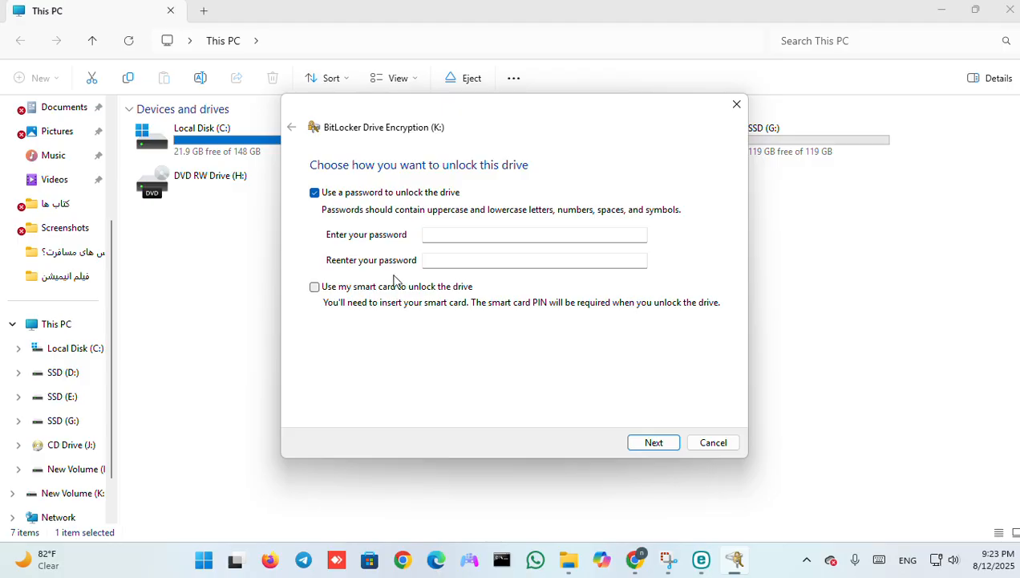
{"action": "left_click", "coordinate": [324, 289]}
{"action": "left_click", "coordinate": [337, 287]}
{"action": "left_click", "coordinate": [474, 235]}
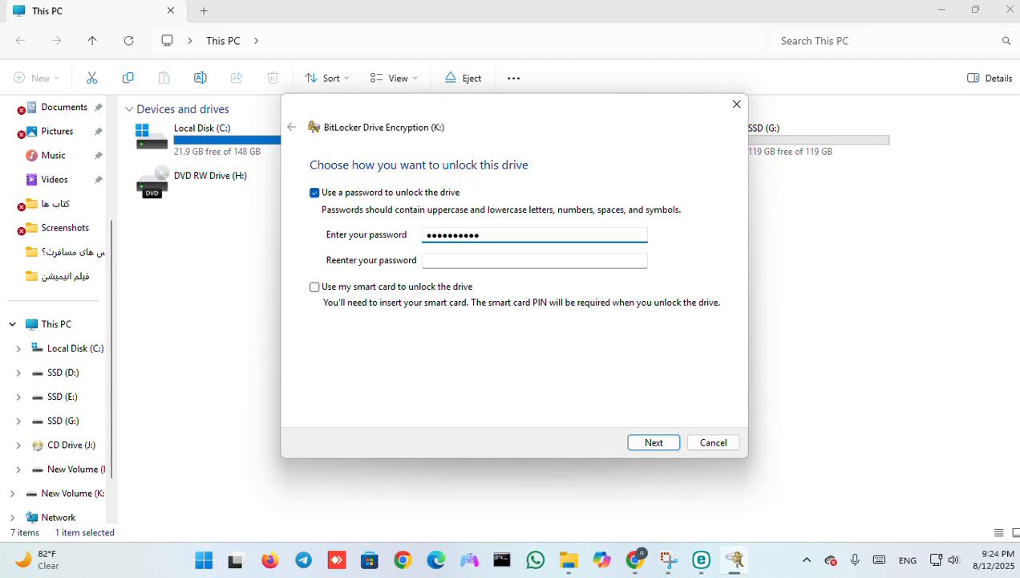
{"action": "left_click", "coordinate": [446, 259]}
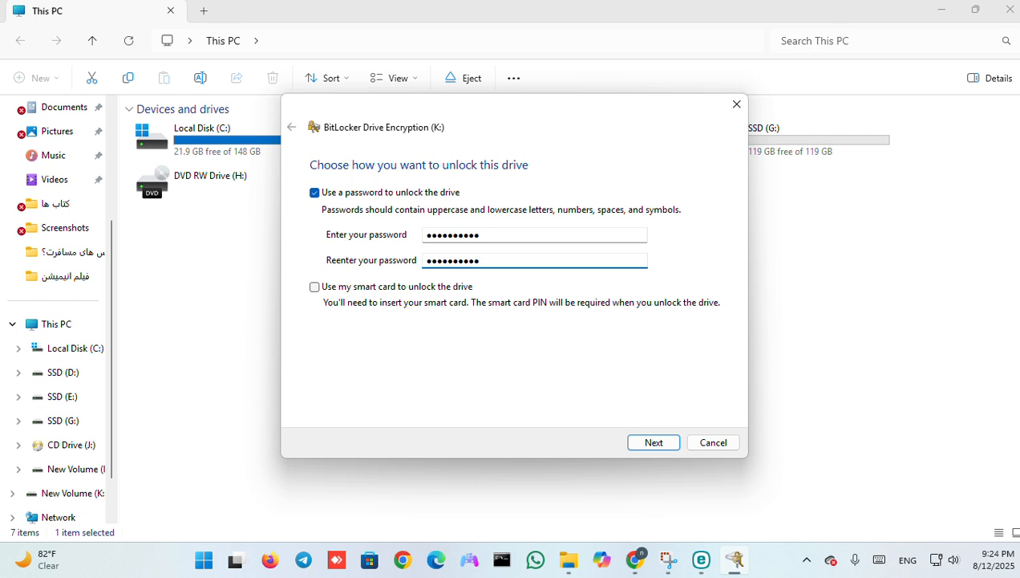
{"action": "left_click", "coordinate": [645, 446]}
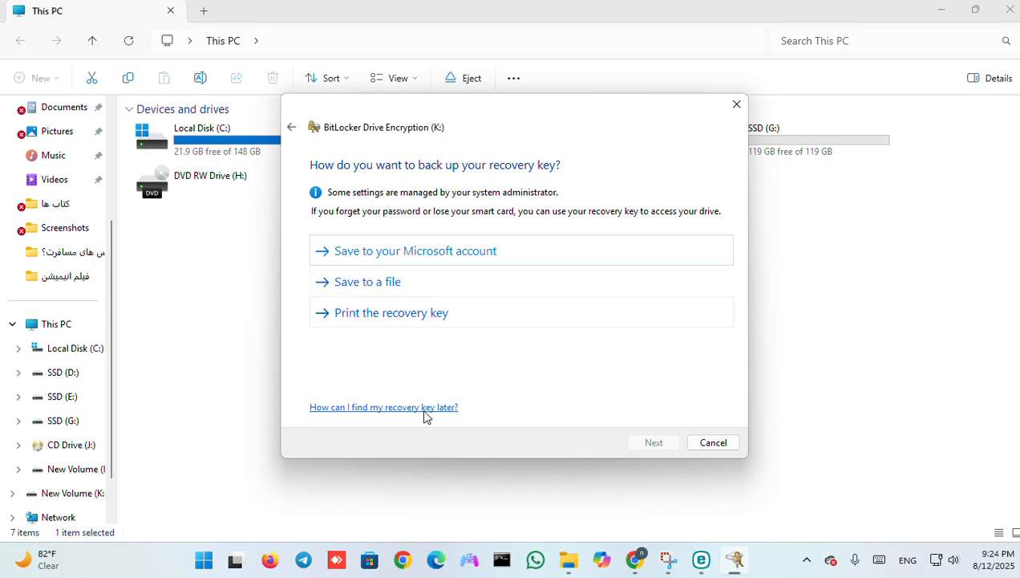
Back up the drive's recovery key to the Microsoft account.
{"action": "left_click", "coordinate": [391, 252]}
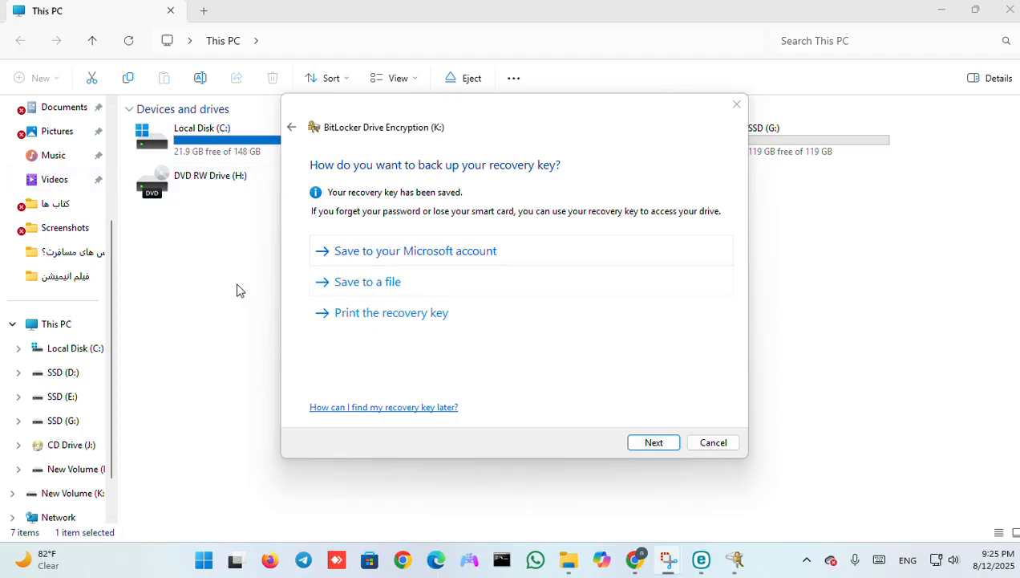
{"action": "left_click", "coordinate": [365, 280]}
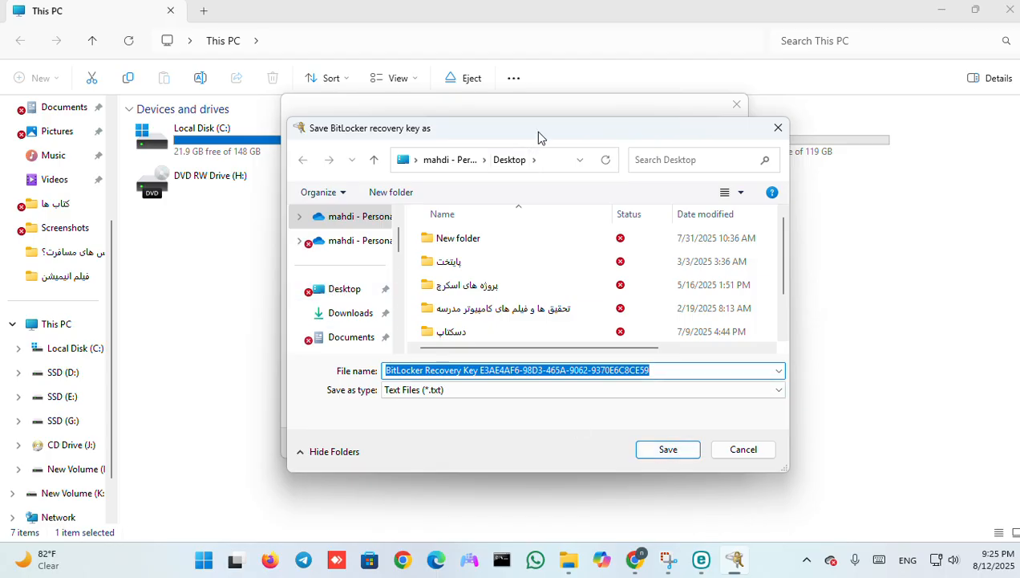
{"action": "left_click_drag", "start_coordinate": [535, 131], "coordinate": [357, 126]}
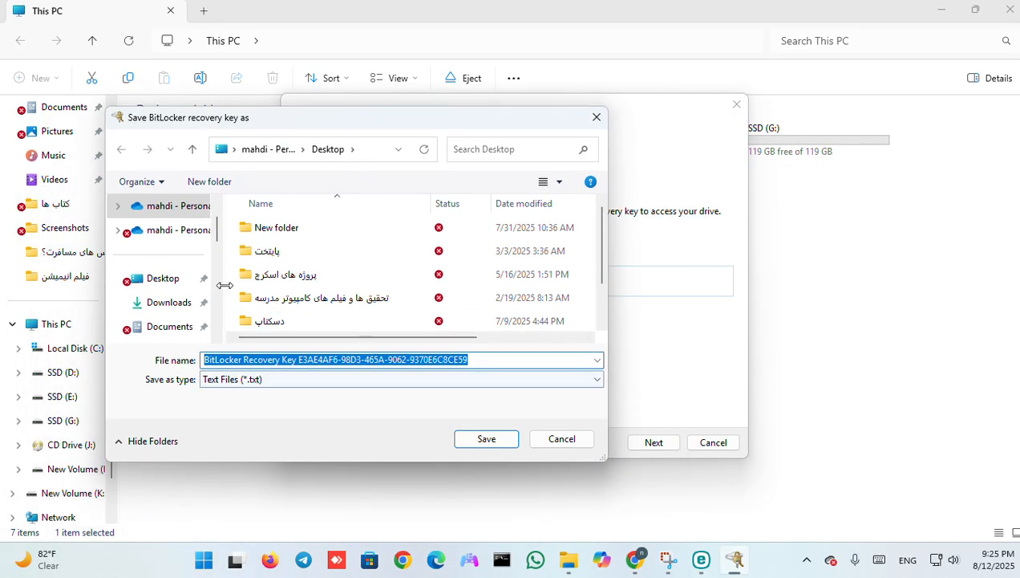
{"action": "left_click", "coordinate": [152, 280]}
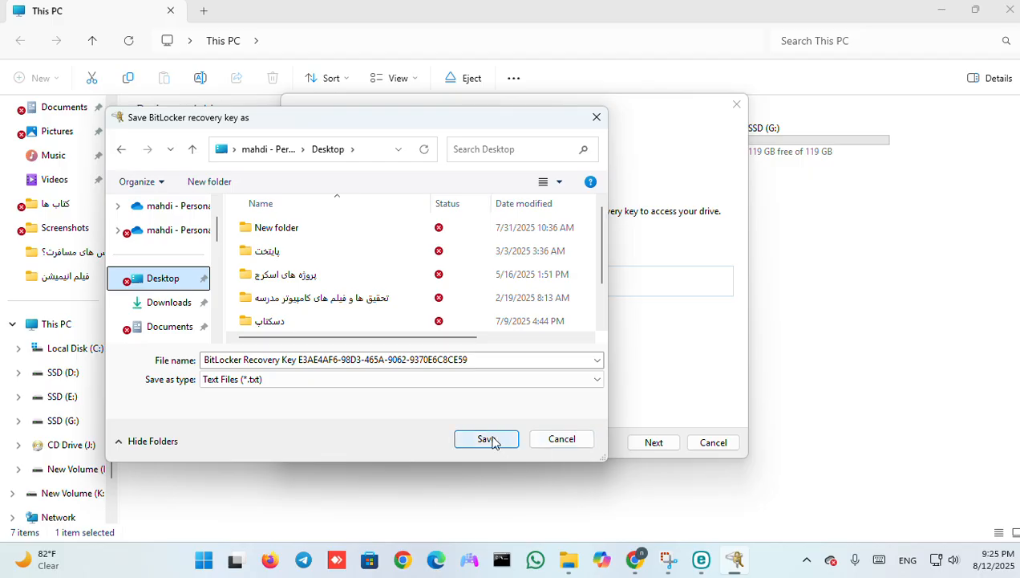
{"action": "scroll", "coordinate": [160, 297], "scroll_direction": "down", "scroll_amount": 5}
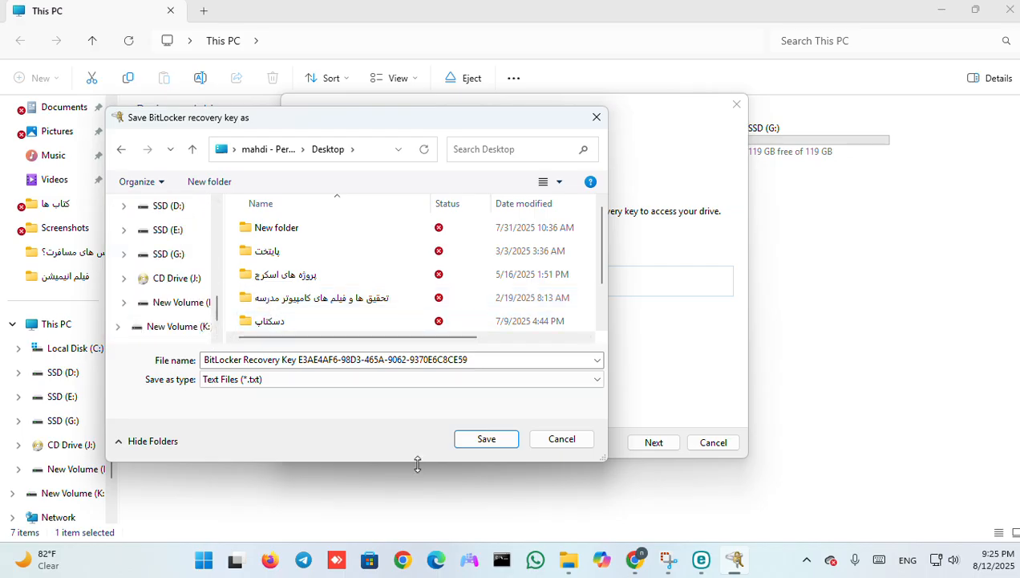
{"action": "left_click", "coordinate": [562, 439]}
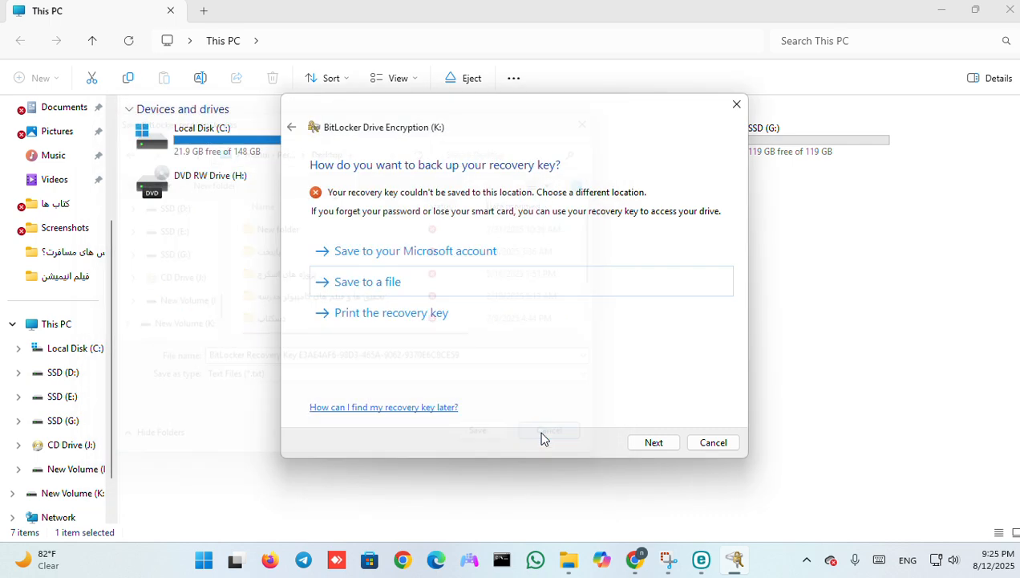
{"action": "left_click", "coordinate": [341, 313]}
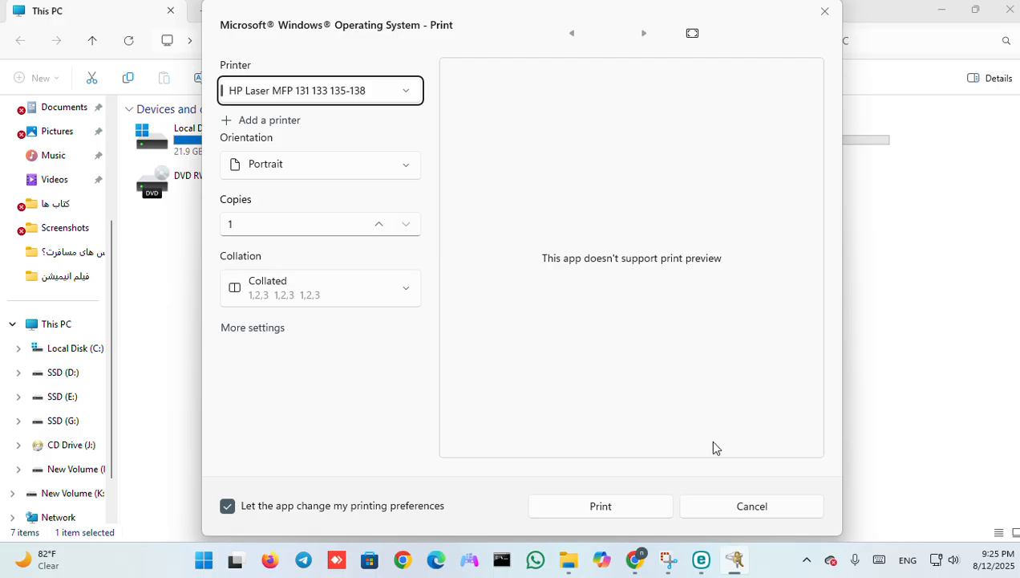
{"action": "left_click", "coordinate": [756, 510]}
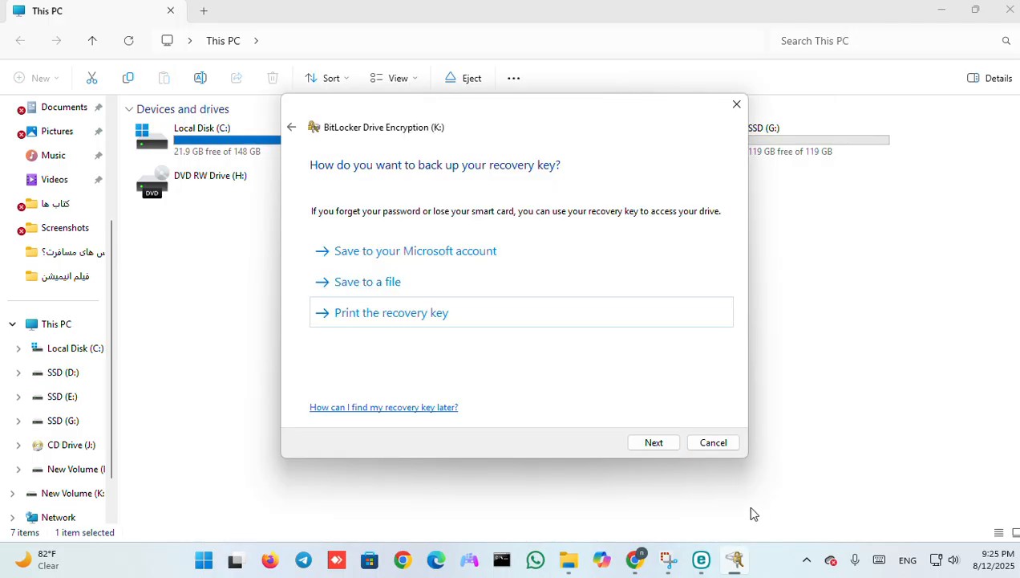
Continue past the recovery key backup and choose to encrypt the entire drive.
{"action": "left_click", "coordinate": [653, 444]}
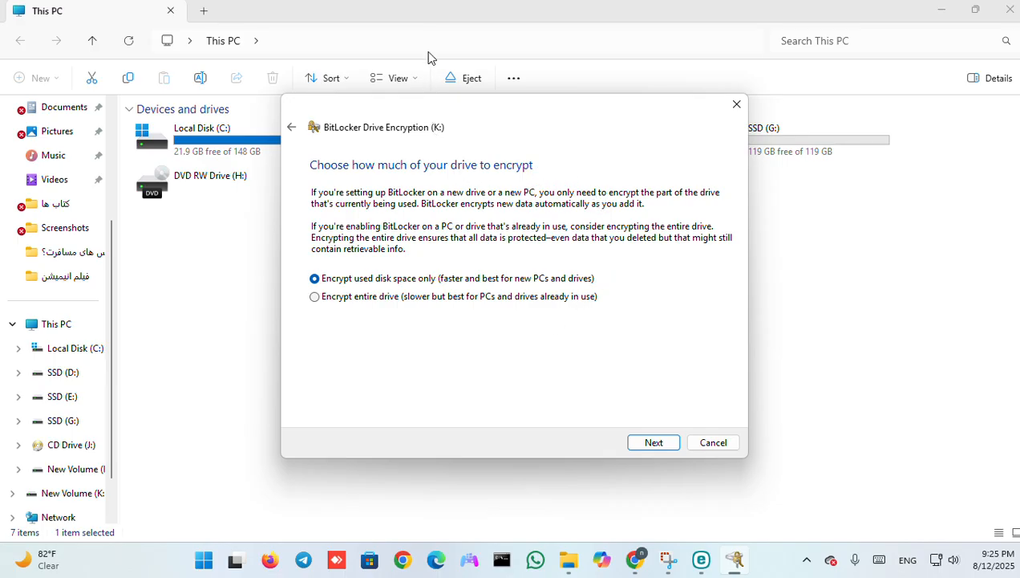
{"action": "left_click", "coordinate": [429, 28]}
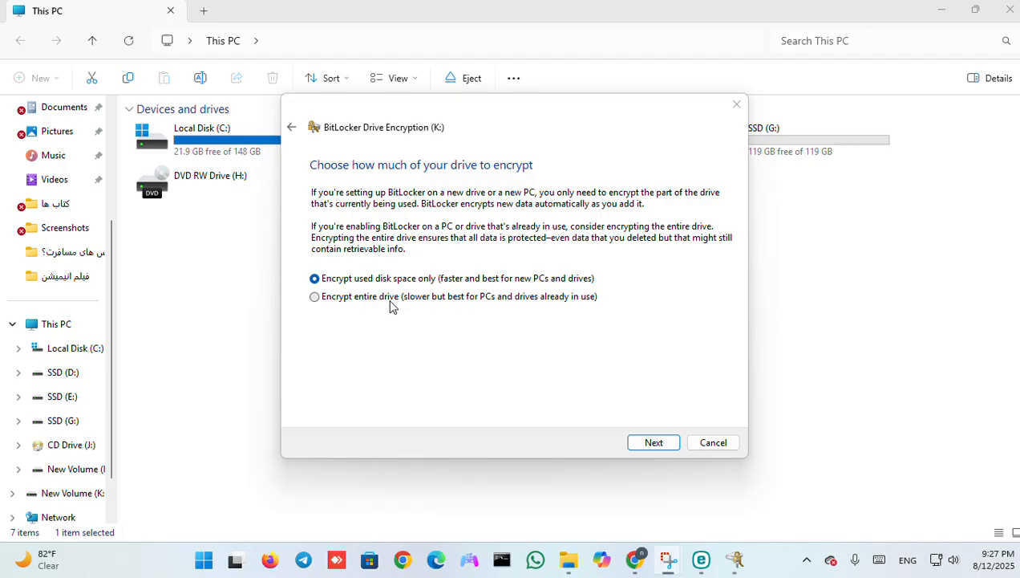
{"action": "left_click", "coordinate": [373, 298]}
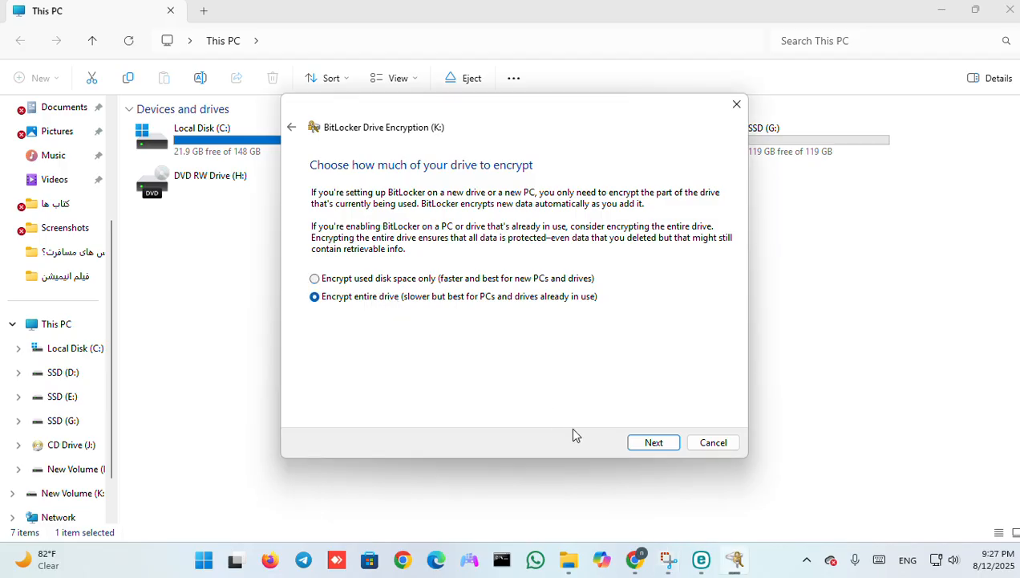
{"action": "left_click", "coordinate": [646, 444]}
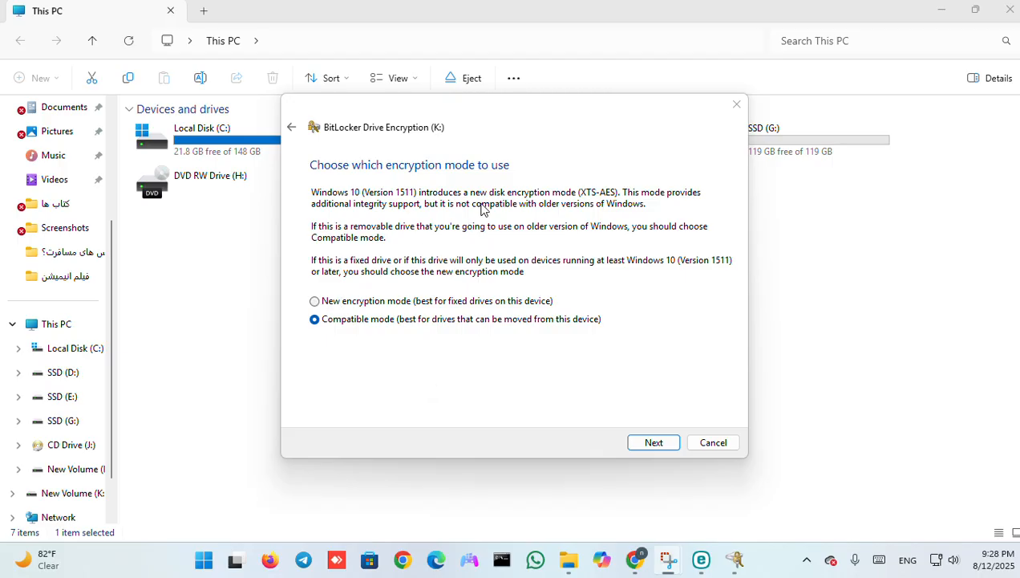
Select the new encryption mode and start encrypting drive K:.
{"action": "left_click", "coordinate": [405, 301]}
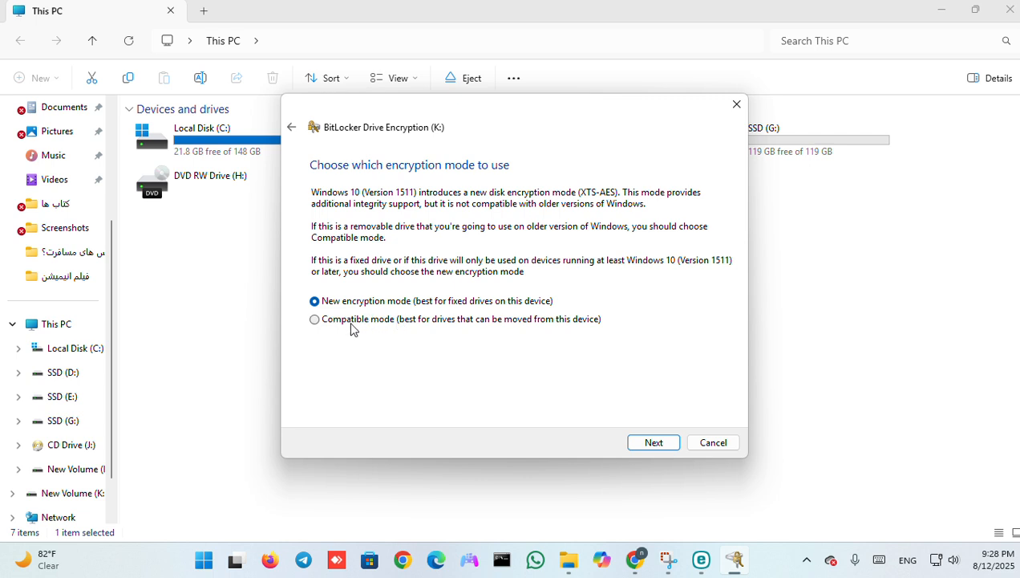
{"action": "left_click", "coordinate": [654, 443]}
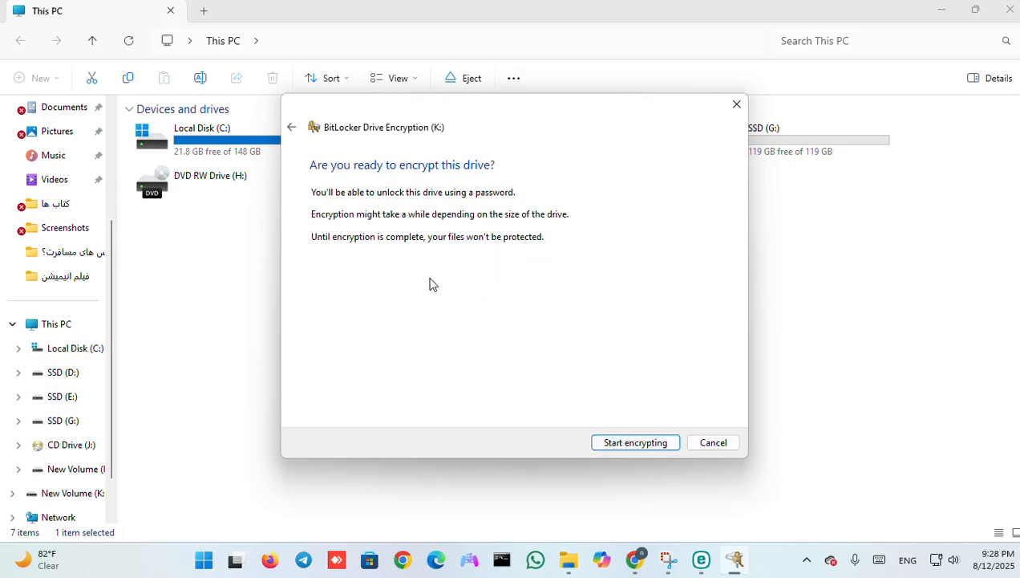
{"action": "left_click", "coordinate": [434, 29]}
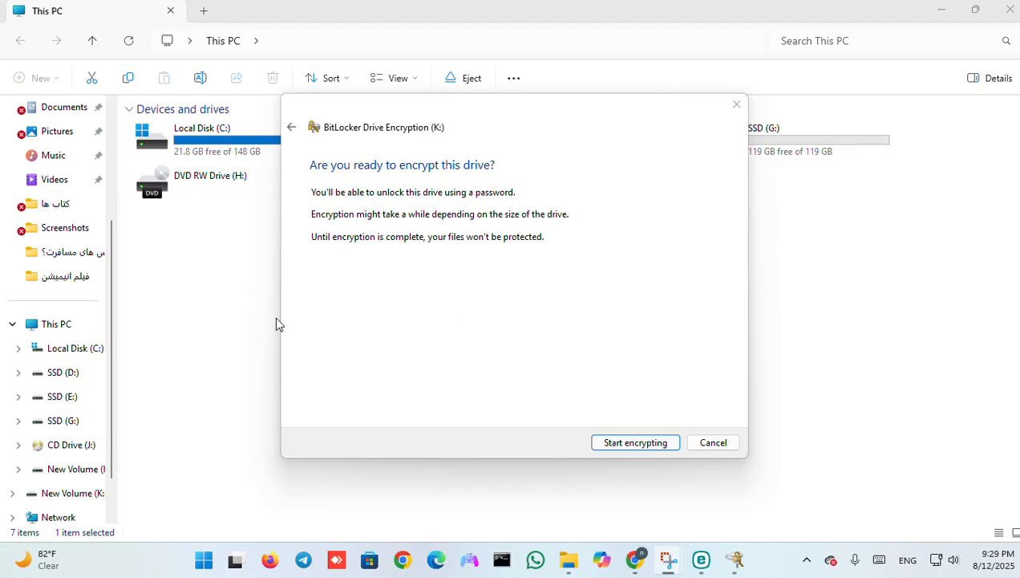
{"action": "left_click", "coordinate": [614, 445]}
{"action": "left_click", "coordinate": [614, 446]}
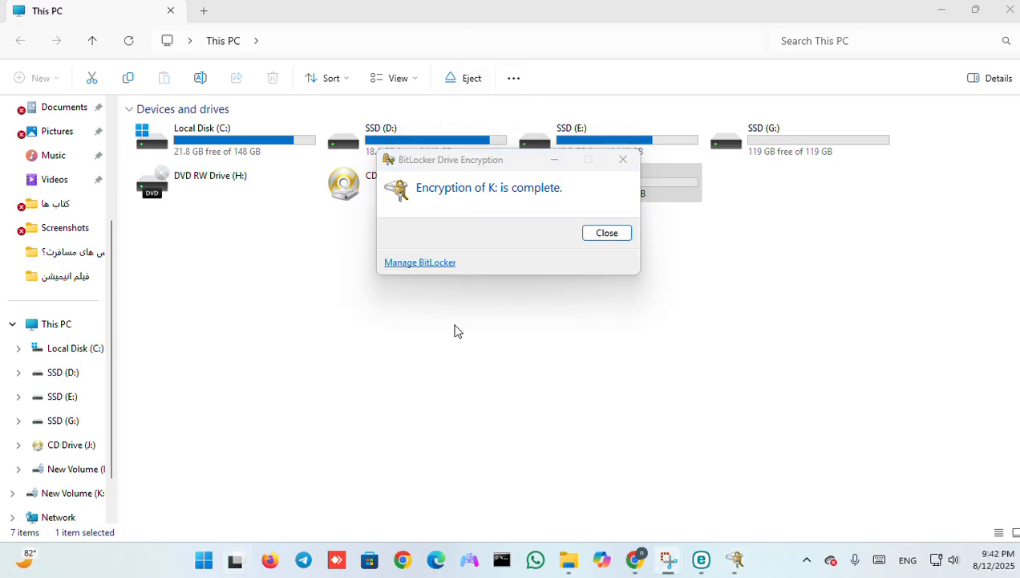
Dismiss the encryption completion message and eject the New Volume (K:) drive.
{"action": "left_click", "coordinate": [610, 233]}
{"action": "left_click", "coordinate": [576, 181]}
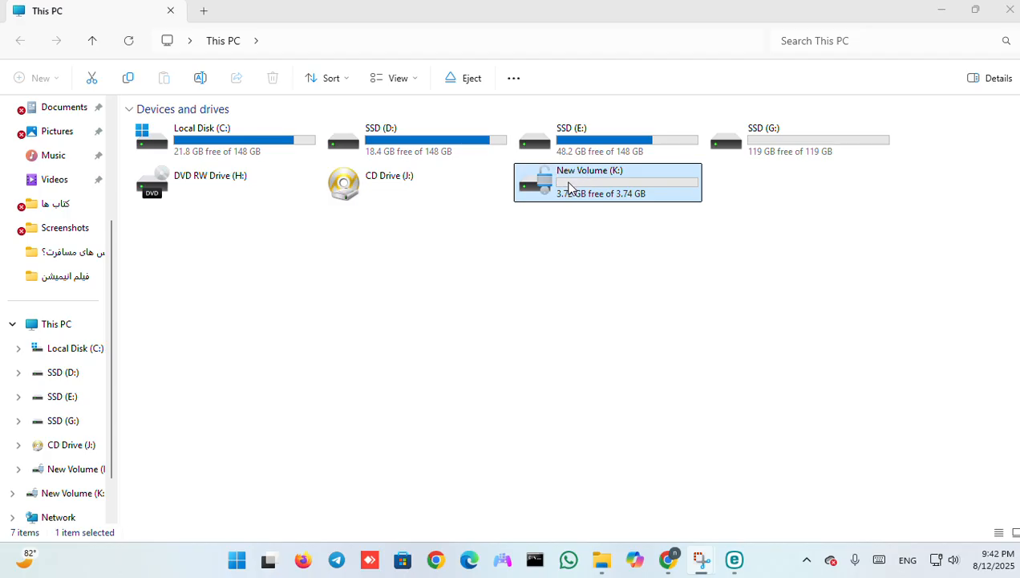
{"action": "right_click", "coordinate": [569, 185]}
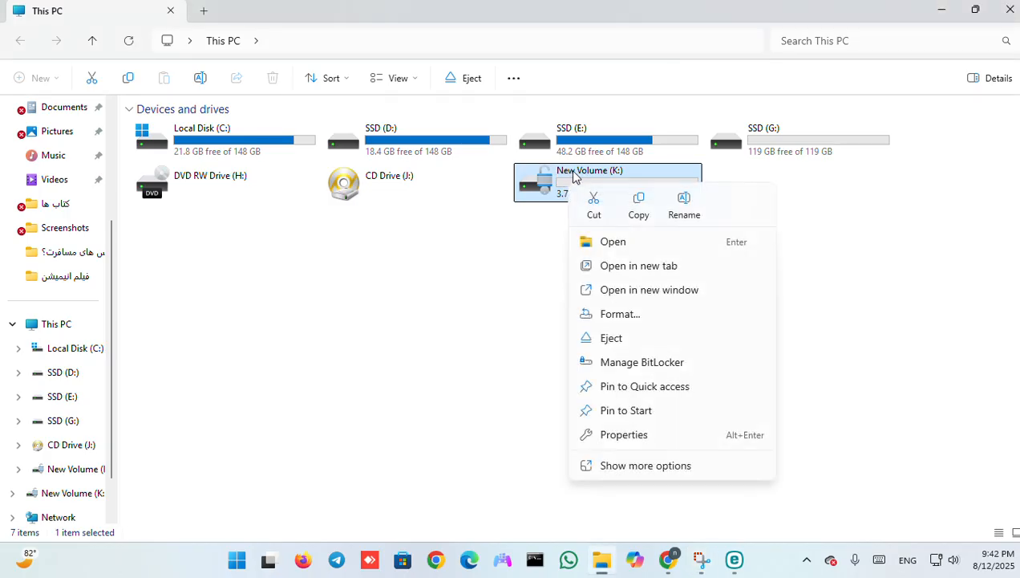
{"action": "left_click", "coordinate": [627, 341]}
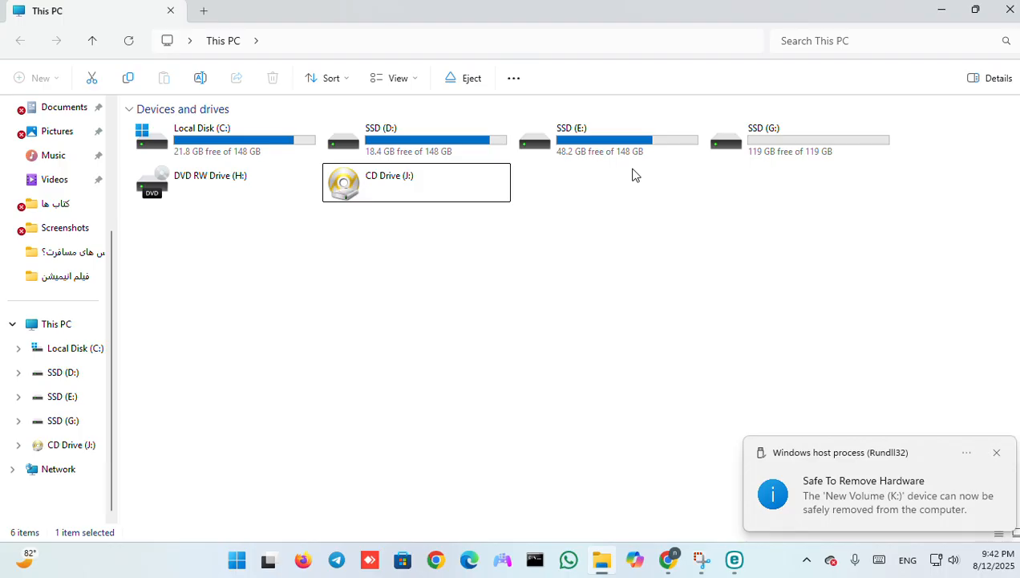
{"action": "left_click", "coordinate": [634, 174]}
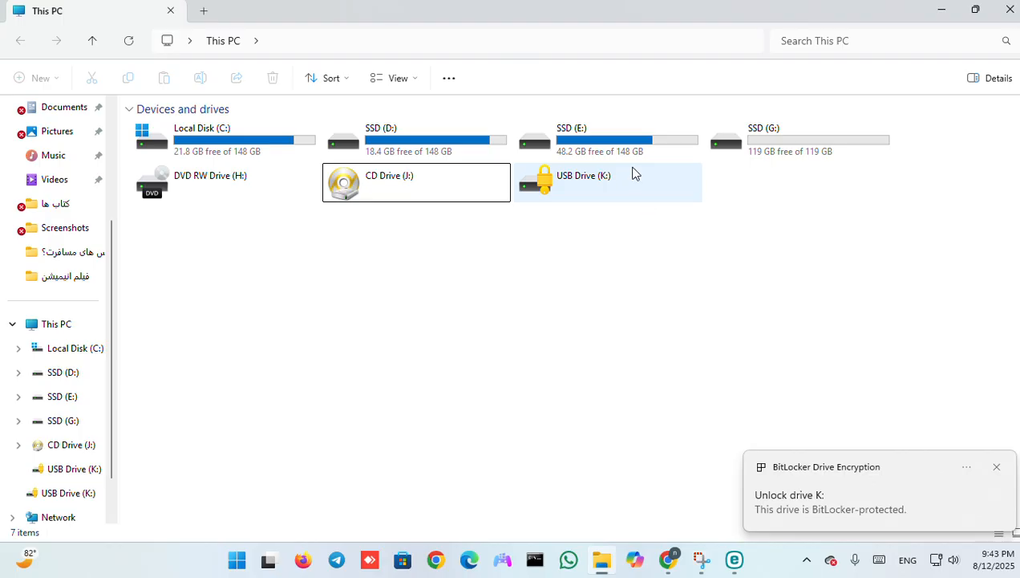
Open the locked USB Drive (K:) and unlock it with the drive password.
{"action": "double_click", "coordinate": [606, 191]}
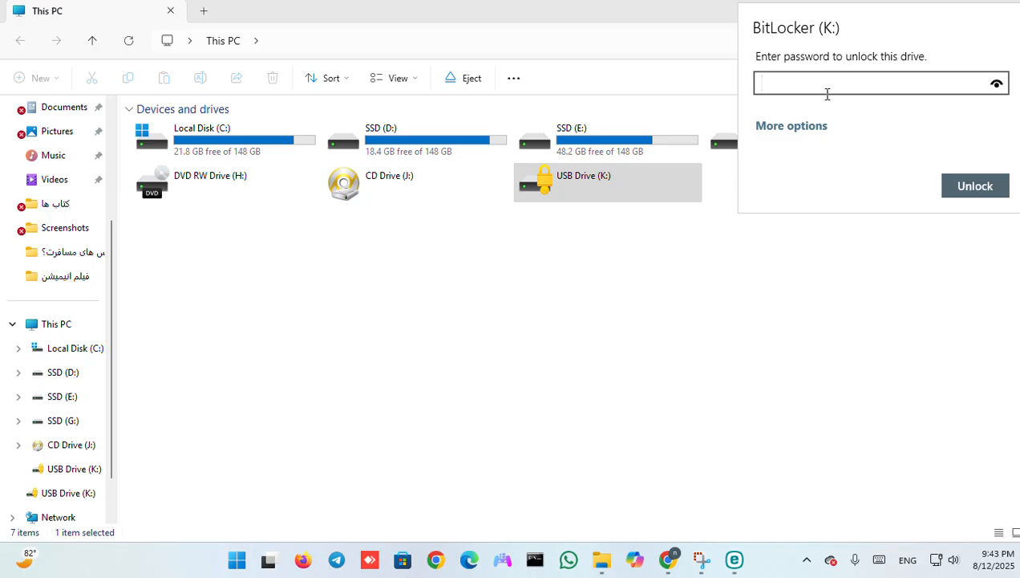
{"action": "type", "text": "•••••••"}
{"action": "left_click", "coordinate": [980, 196]}
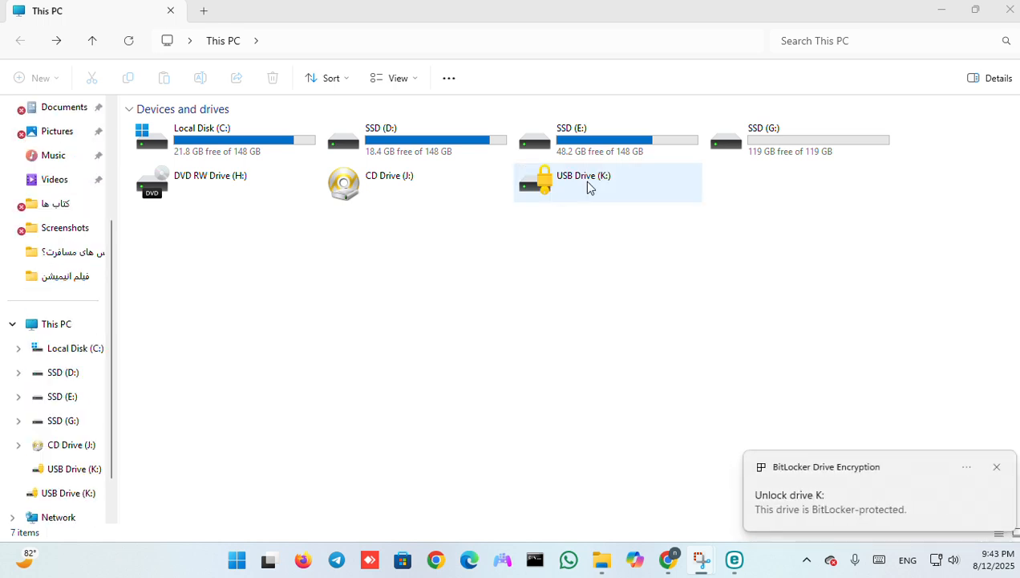
Open the unlock prompt of the locked USB Drive (K:) again and expand its additional unlock options.
{"action": "left_click", "coordinate": [587, 183]}
{"action": "double_click", "coordinate": [587, 183]}
{"action": "left_click", "coordinate": [783, 128]}
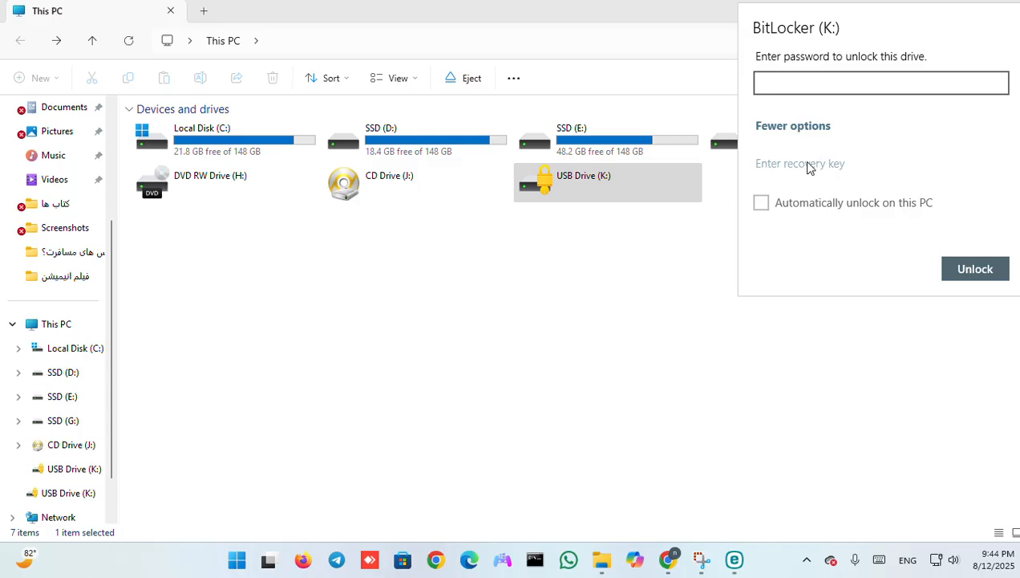
View the recovery key entry for drive K:, return to the password prompt, and dismiss it.
{"action": "left_click", "coordinate": [808, 165]}
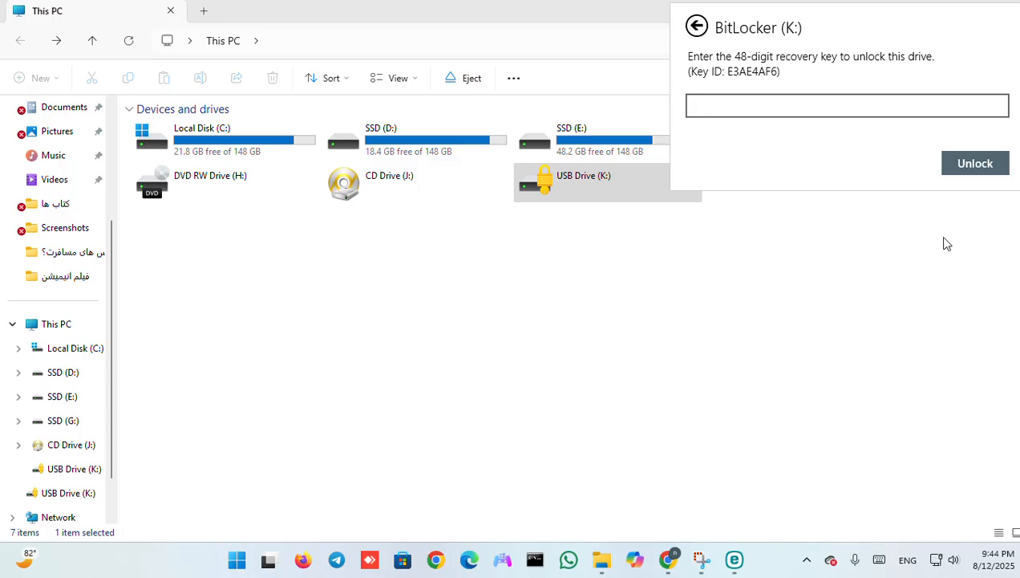
{"action": "left_click", "coordinate": [697, 28]}
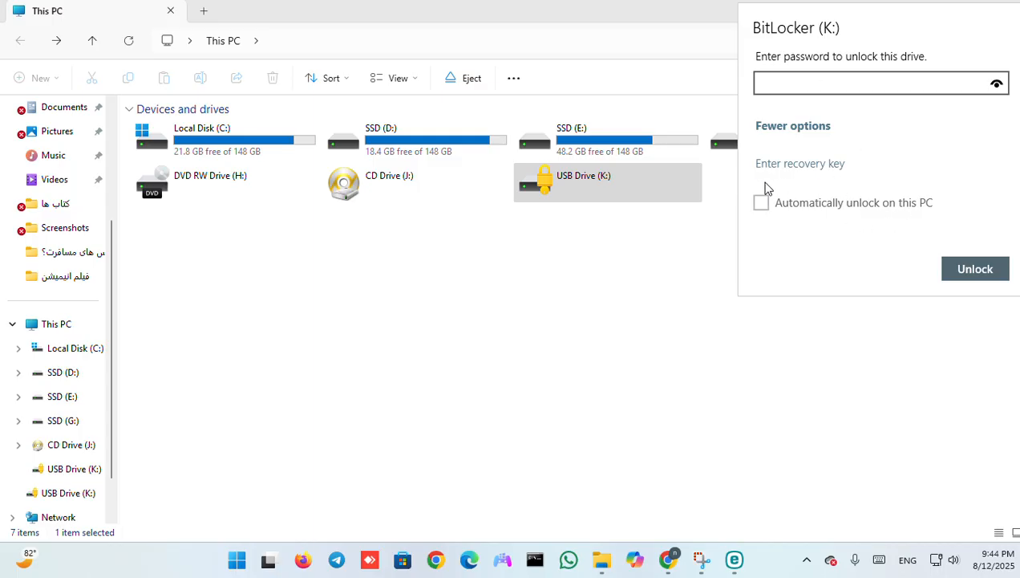
{"action": "left_click", "coordinate": [669, 246]}
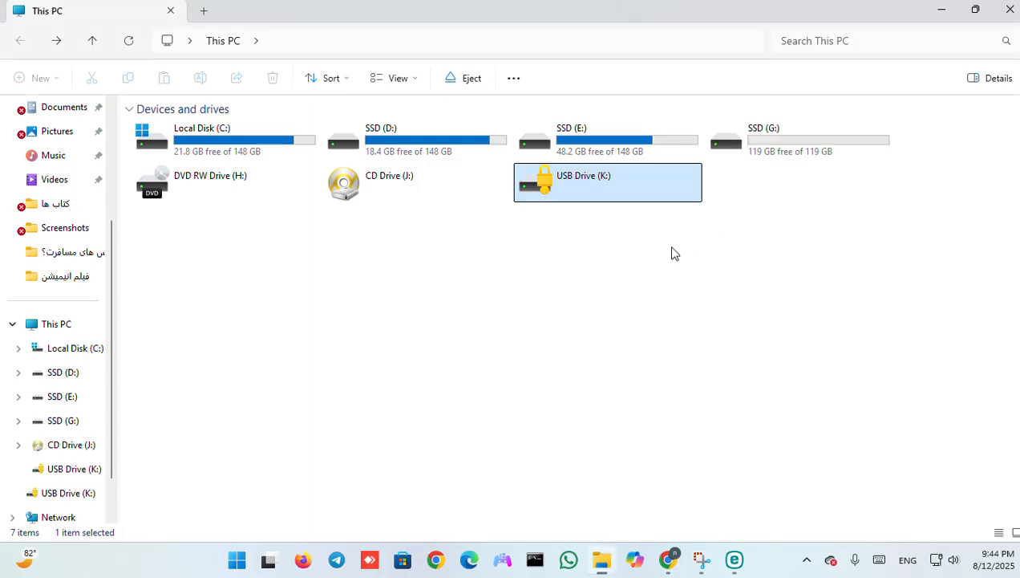
Inspect the format options for the locked USB Drive (K:) and close them without formatting.
{"action": "right_click", "coordinate": [651, 187]}
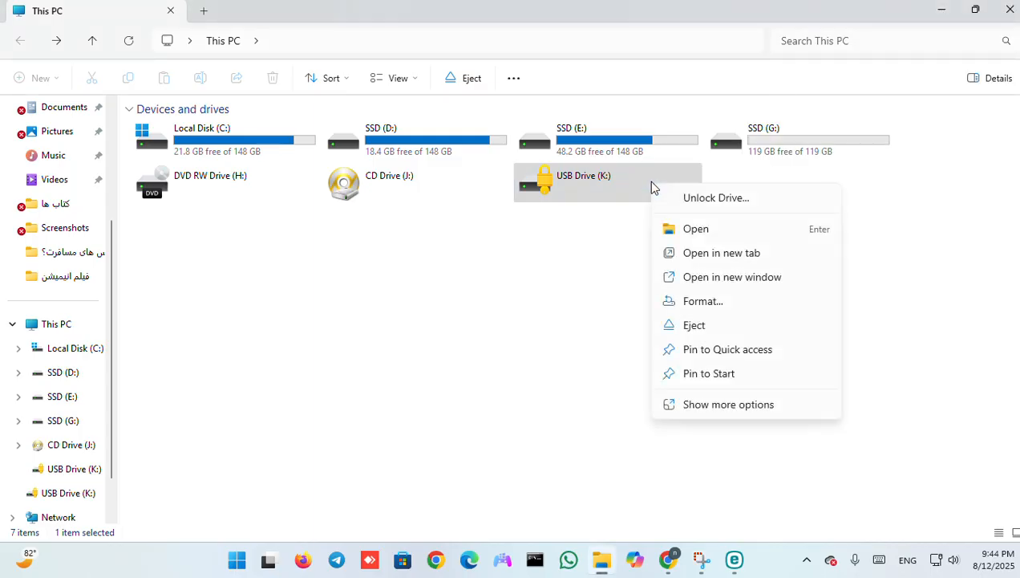
{"action": "left_click", "coordinate": [711, 302]}
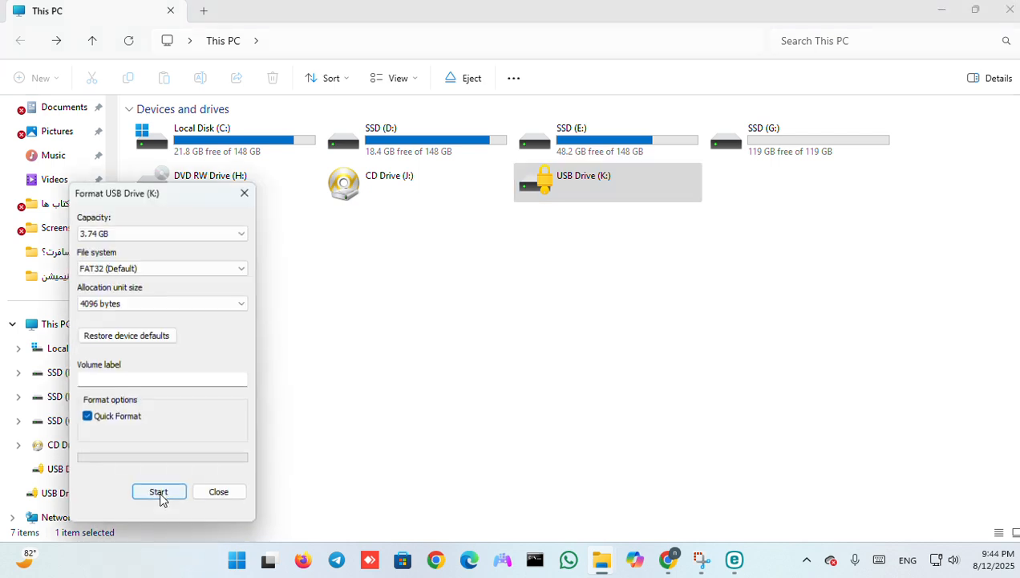
{"action": "left_click", "coordinate": [219, 497]}
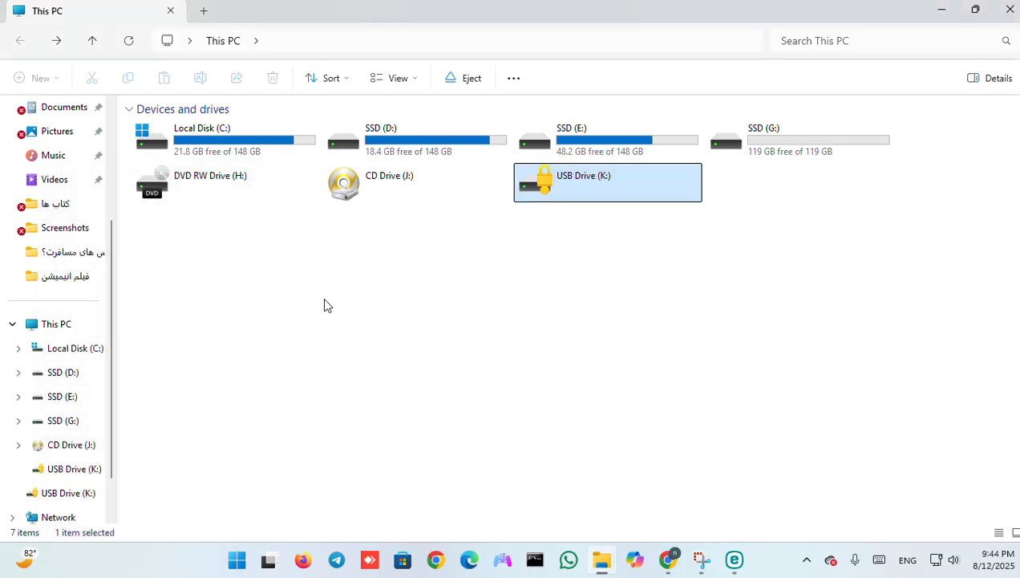
Reopen the locked USB Drive (K:) and unlock it with the drive password.
{"action": "double_click", "coordinate": [618, 188]}
{"action": "type", "text": "••••"}
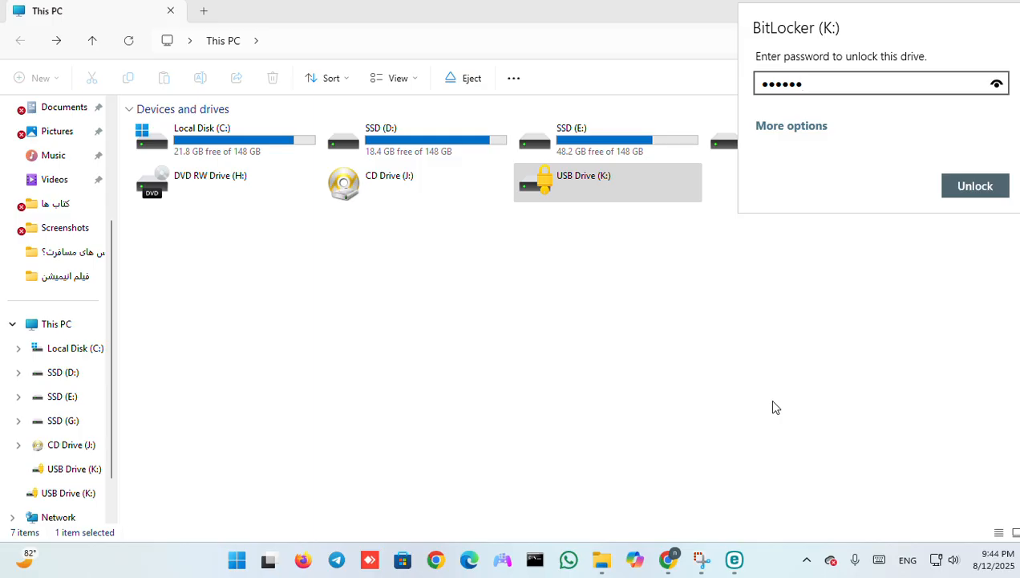
{"action": "type", "text": "••••••"}
{"action": "key", "text": "Return"}
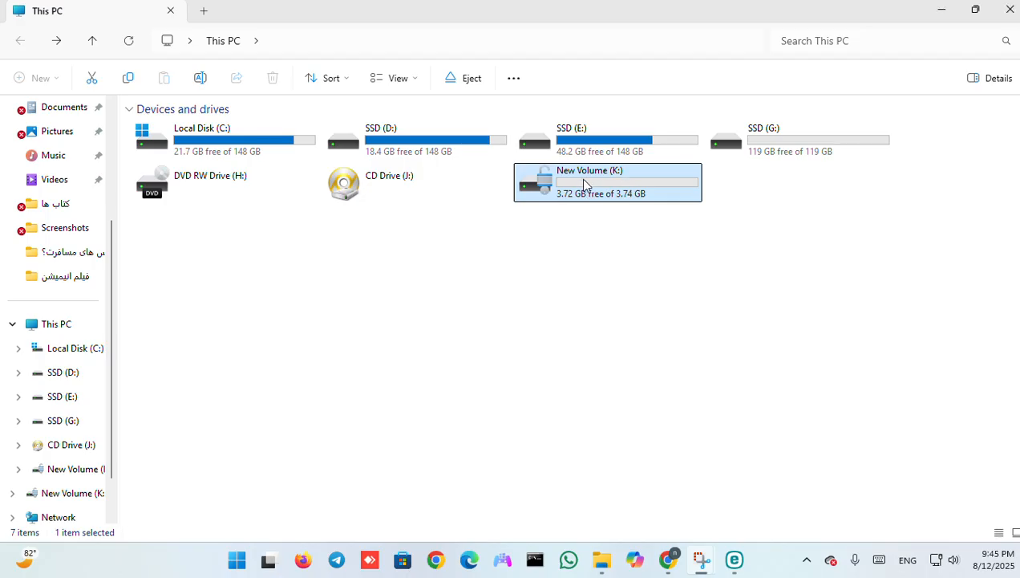
Open BitLocker management for New Volume (K:), turn off BitLocker on it, and confirm the decryption.
{"action": "right_click", "coordinate": [583, 183]}
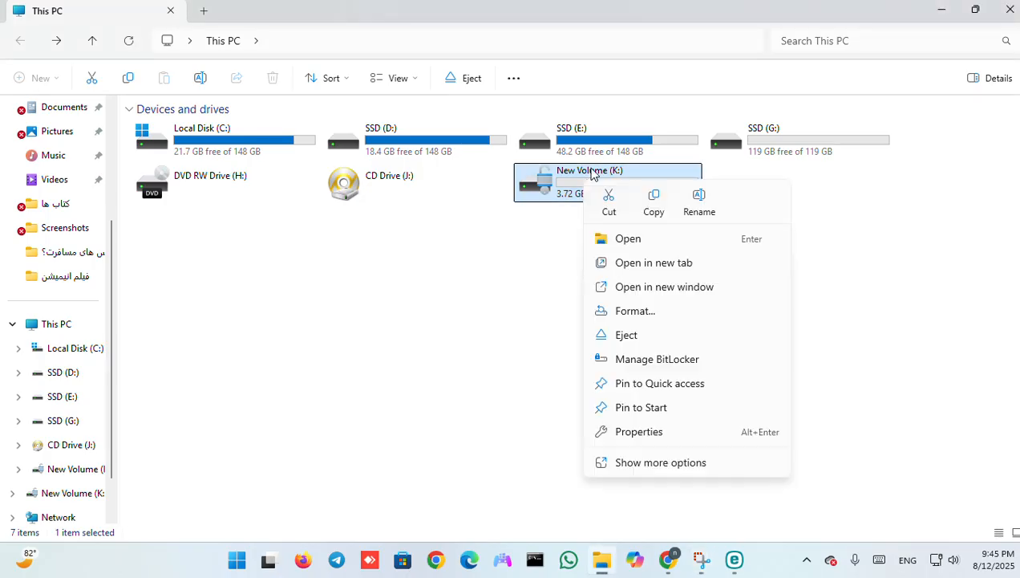
{"action": "left_click", "coordinate": [674, 361]}
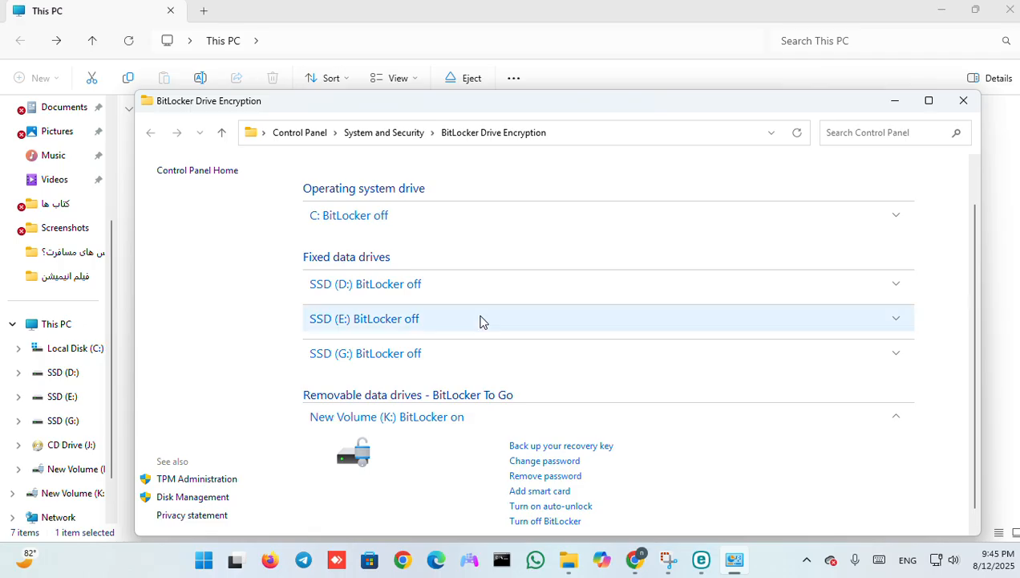
{"action": "scroll", "coordinate": [449, 441], "scroll_direction": "down", "scroll_amount": 1}
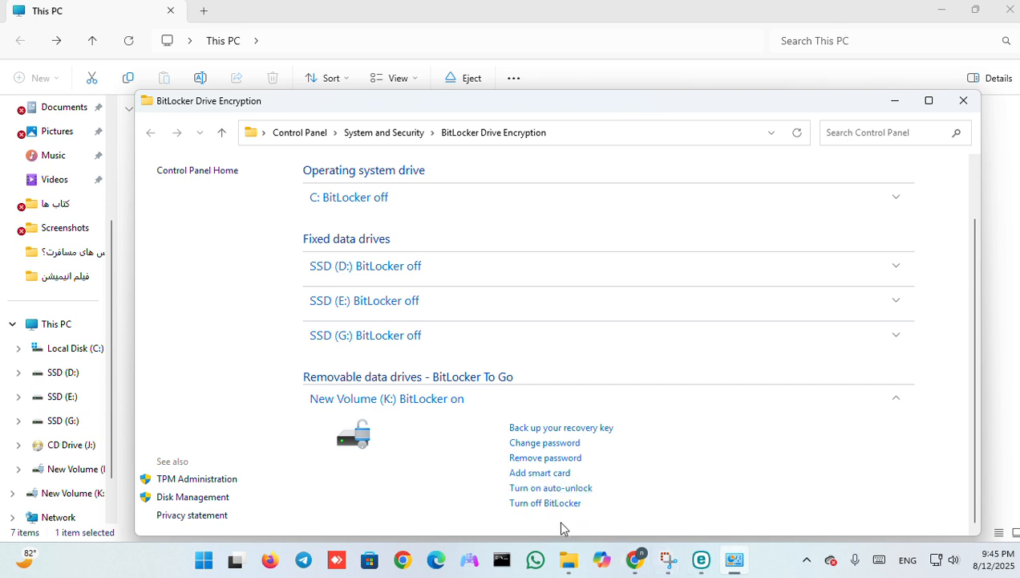
{"action": "left_click", "coordinate": [531, 504]}
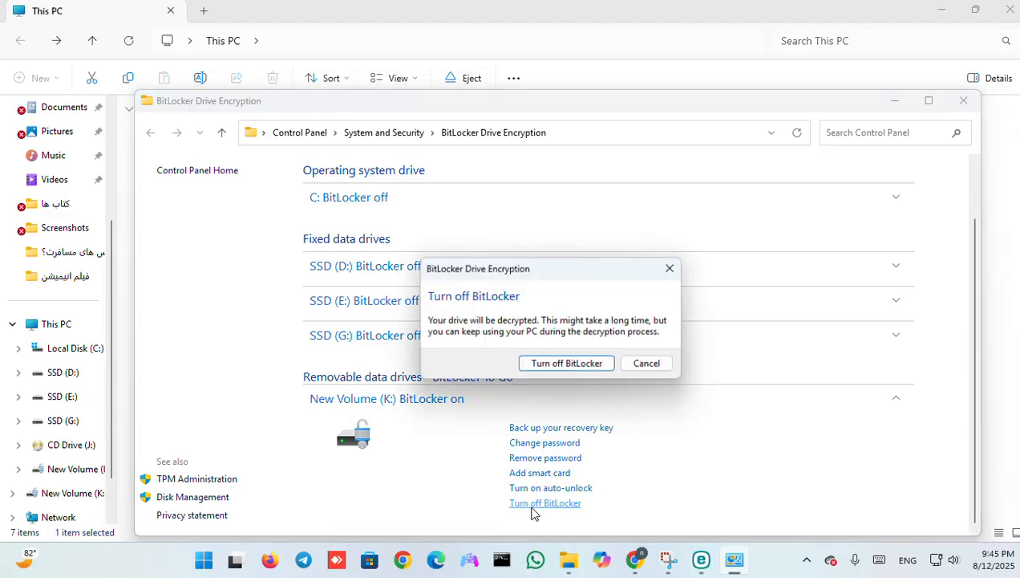
{"action": "left_click", "coordinate": [553, 365]}
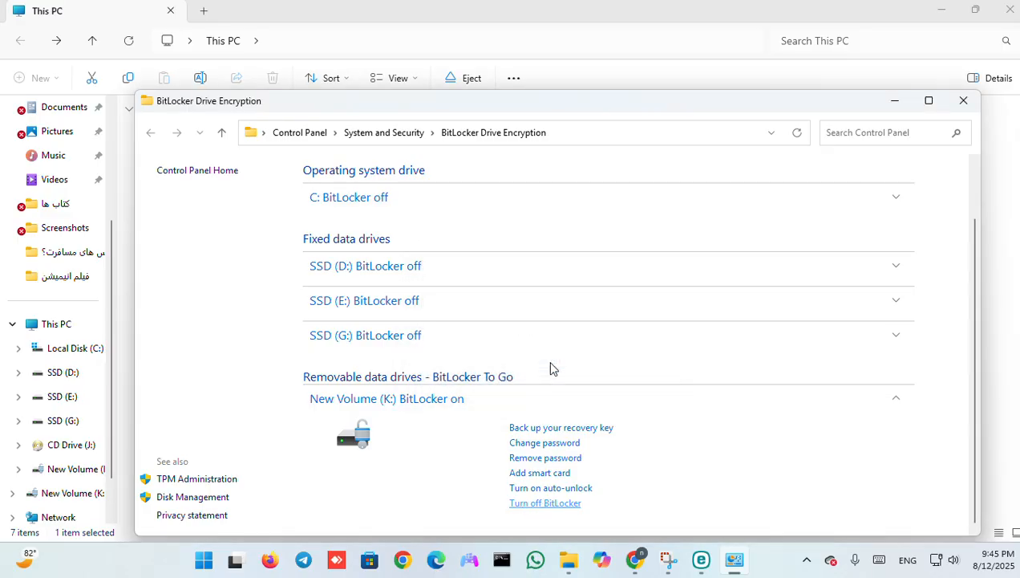